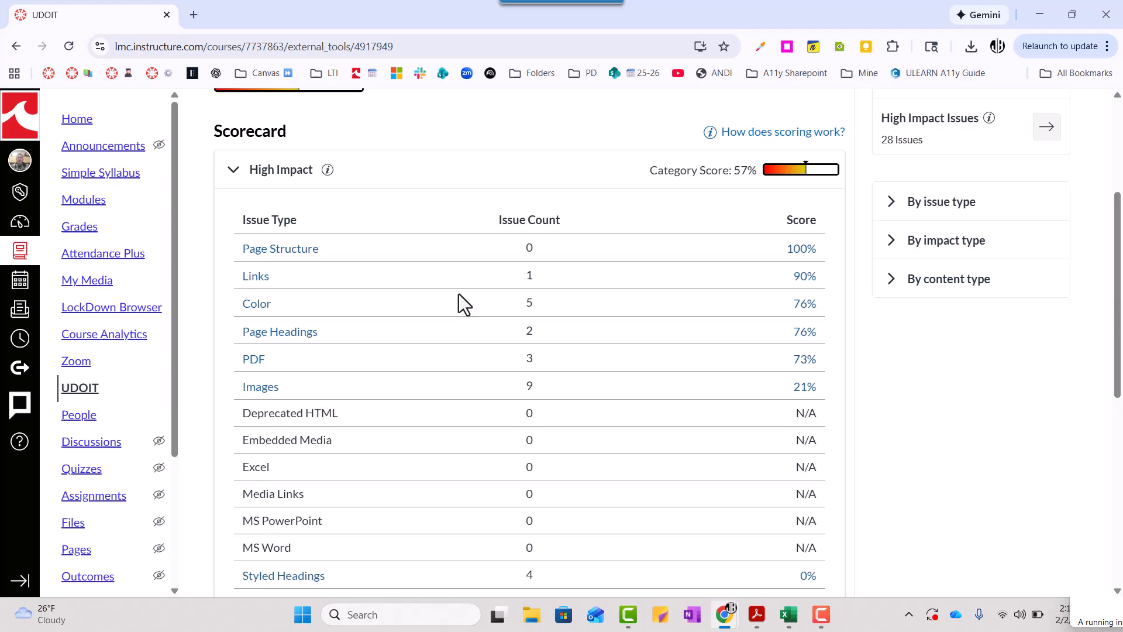
# Review the issue types, counts and scores in the High Impact section of the UDOIT scorecard
pyautogui.scroll(-3, 459, 294)
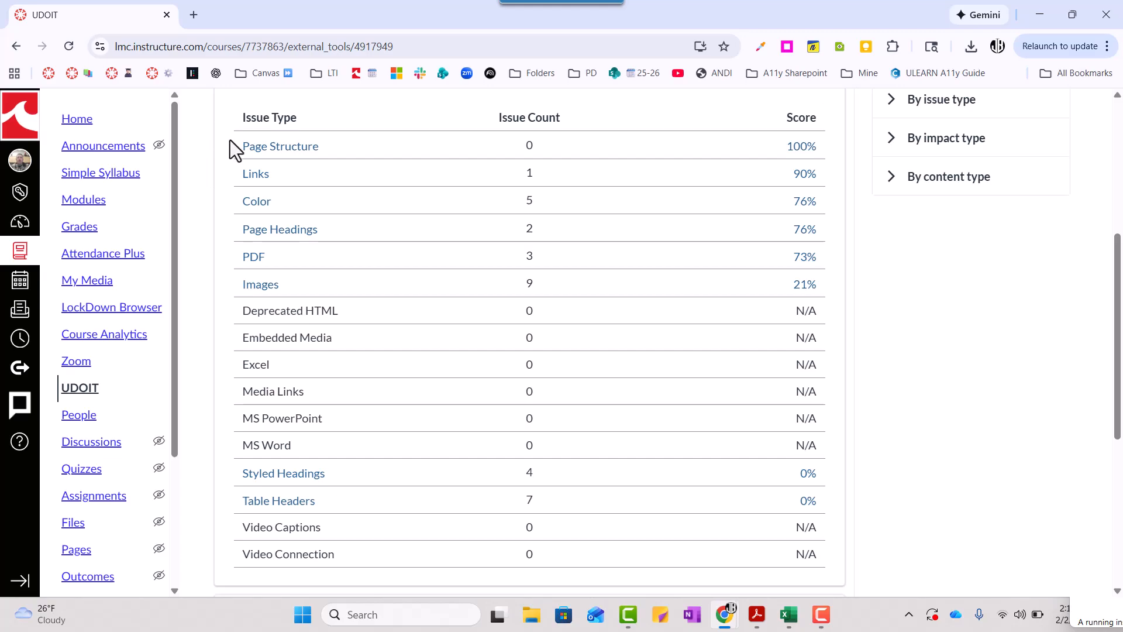
pyautogui.scroll(5, 234, 156)
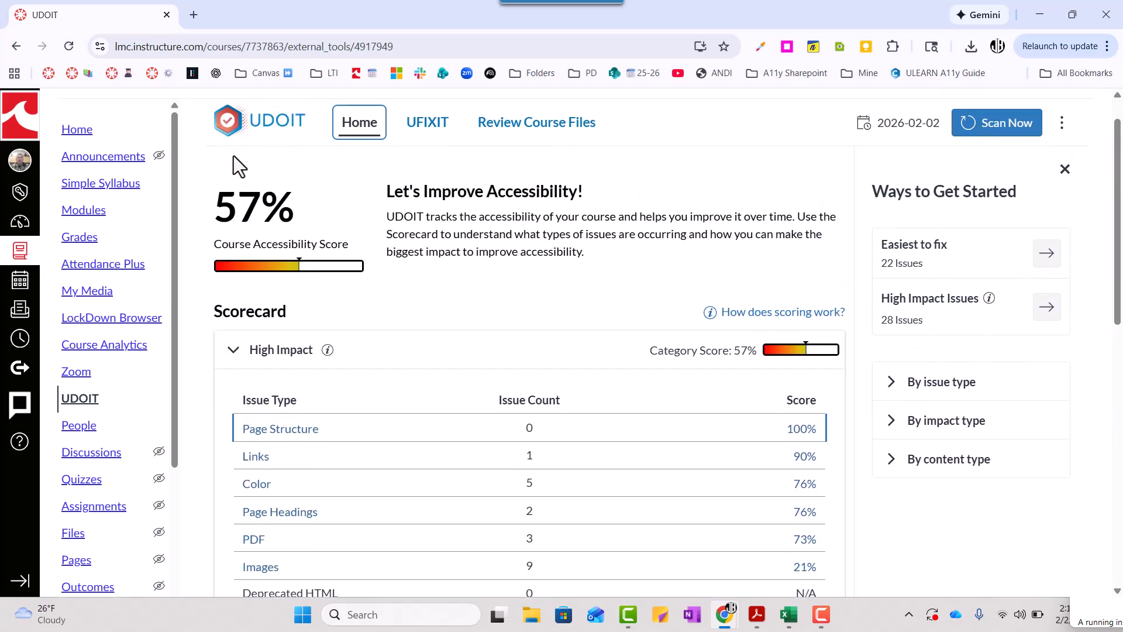
pyautogui.scroll(-2, 468, 380)
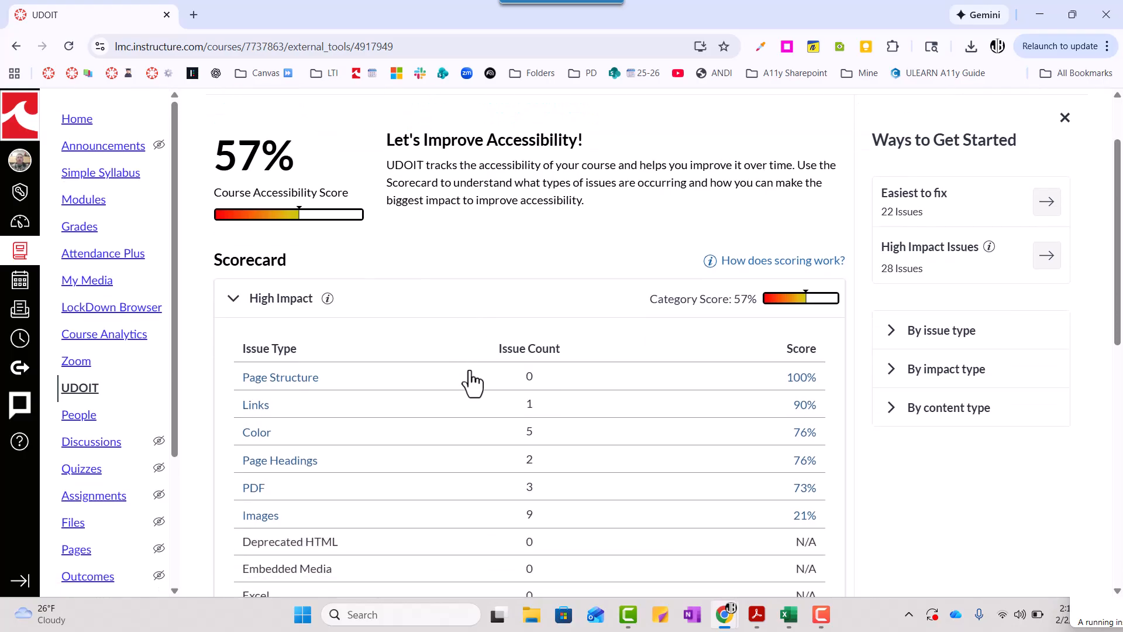
pyautogui.scroll(-3, 471, 383)
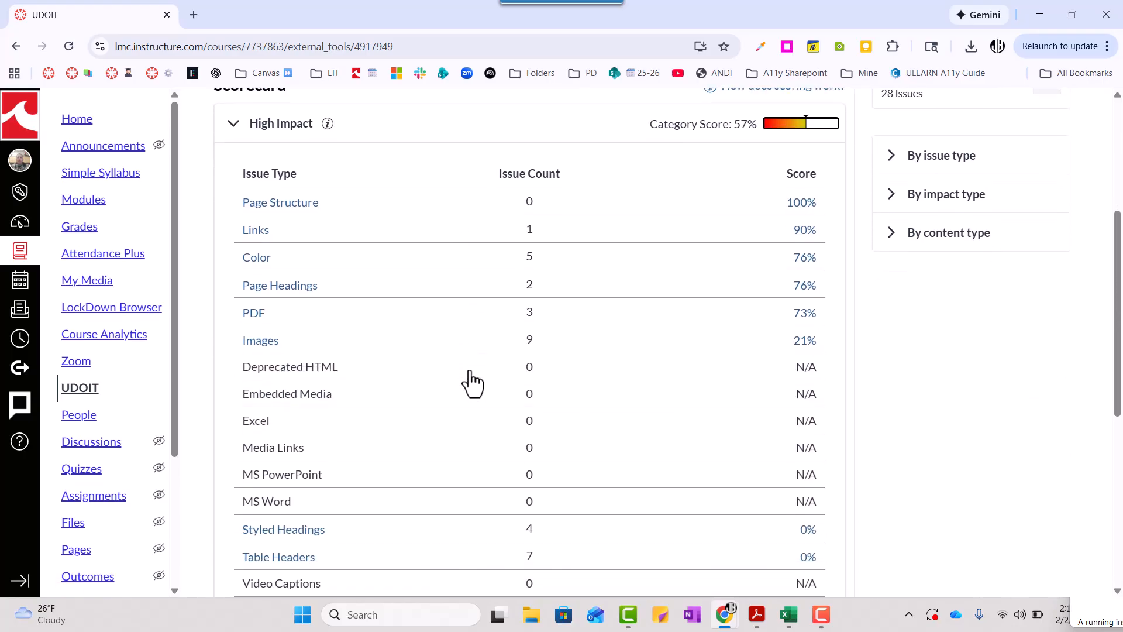
pyautogui.scroll(-1, 471, 383)
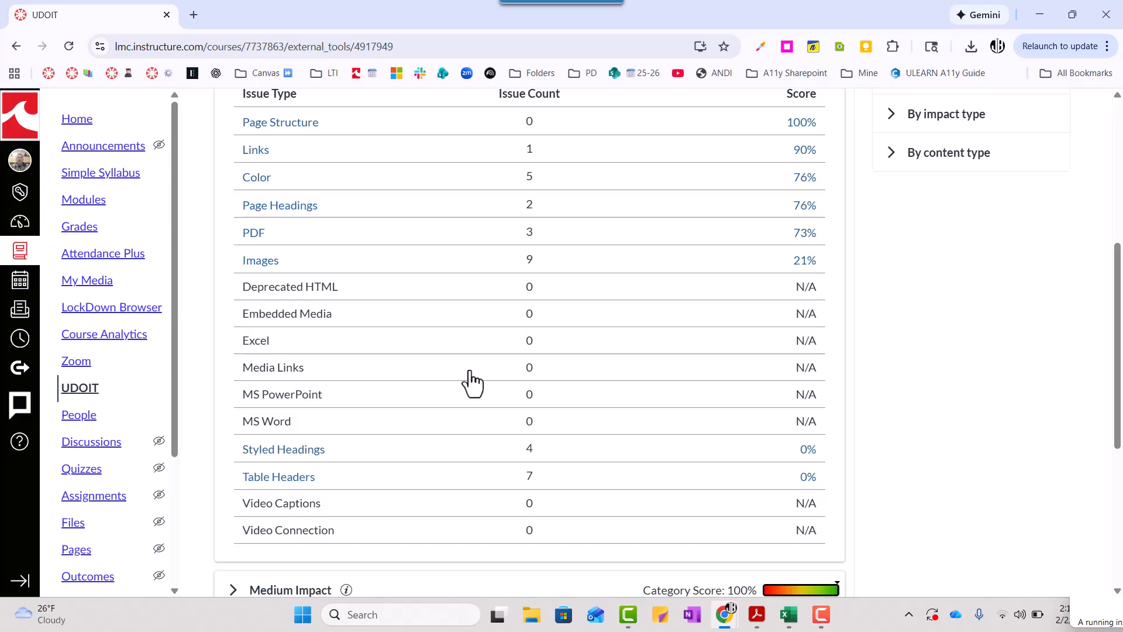
pyautogui.click(470, 365)
# Switch to the UDOIT Error-Suggestion Breakdown workbook in Excel and go through the link issues listed on the Link Text sheet
pyautogui.moveTo(778, 602)
pyautogui.click(779, 546)
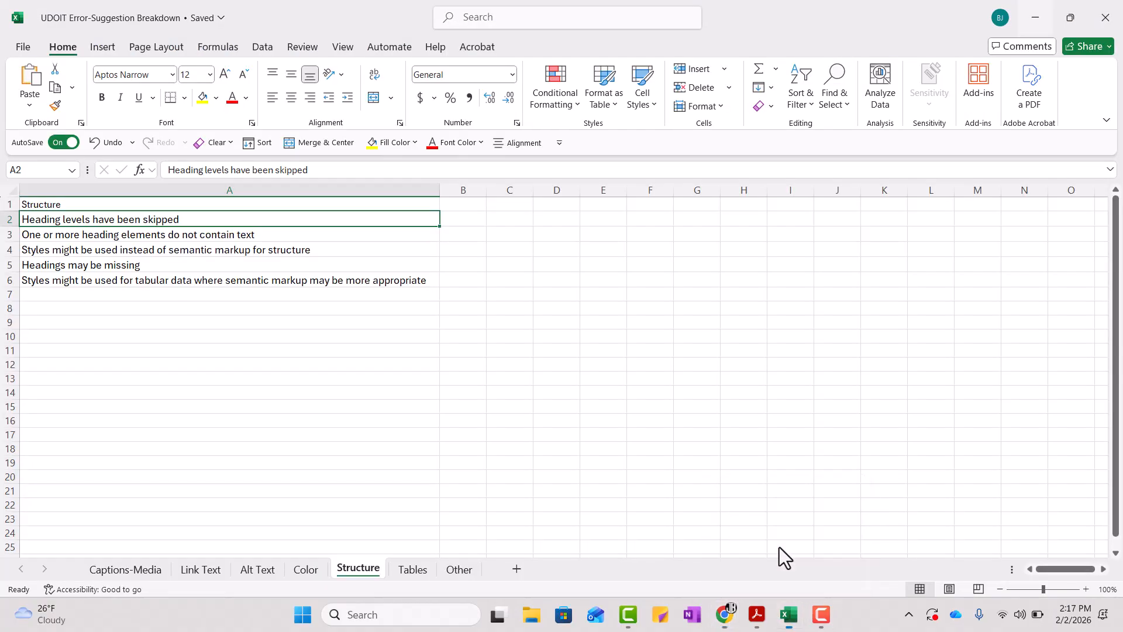
pyautogui.click(203, 568)
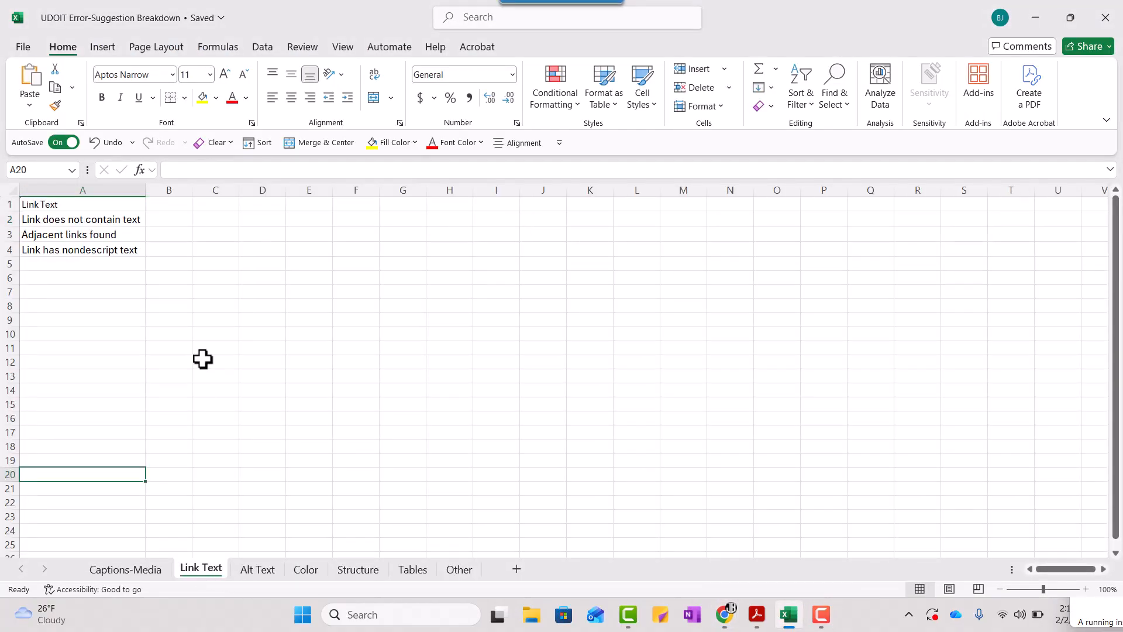
pyautogui.click(124, 263)
pyautogui.moveTo(74, 199); pyautogui.dragTo(70, 255)
pyautogui.click(98, 267)
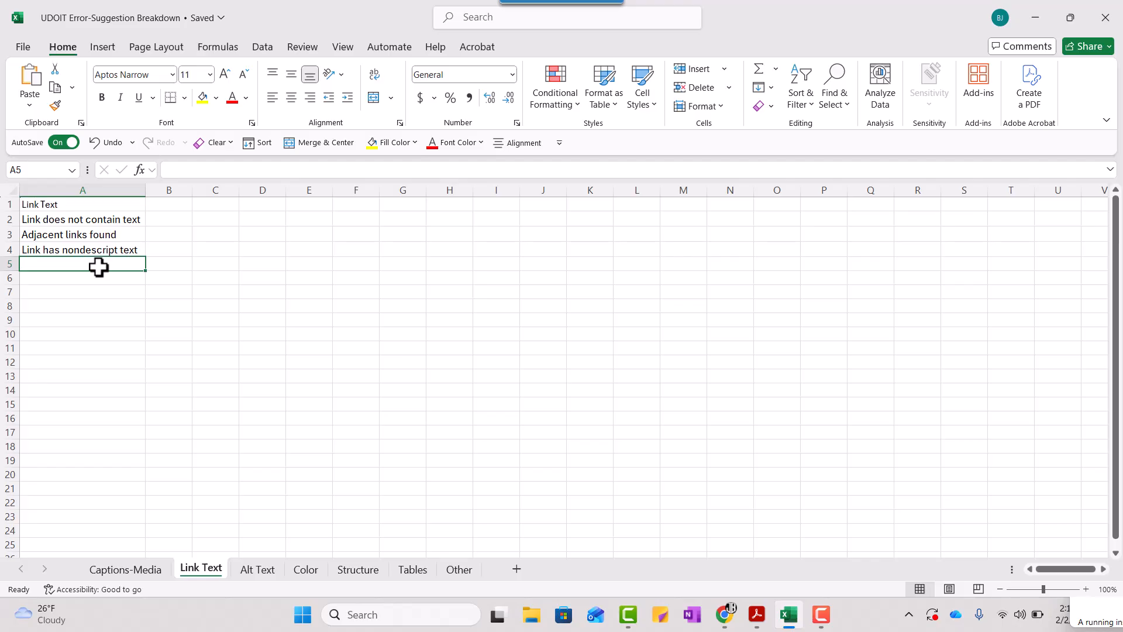
pyautogui.press('Up')
pyautogui.press('Up')
pyautogui.press('Up')
pyautogui.press('Up')
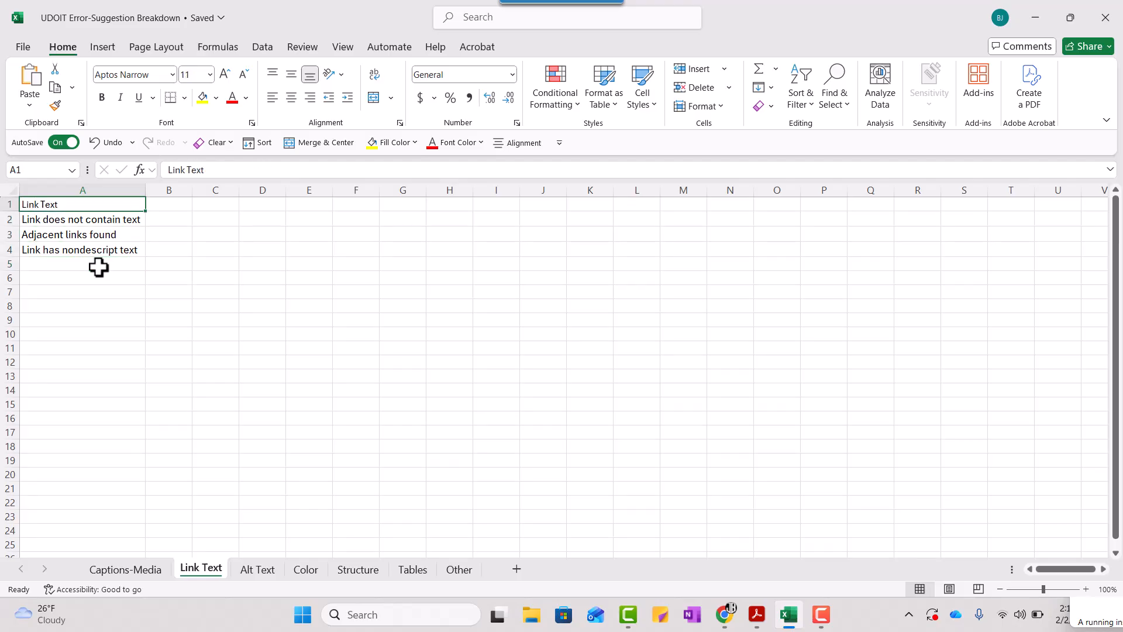
pyautogui.press('Down')
pyautogui.press('Down')
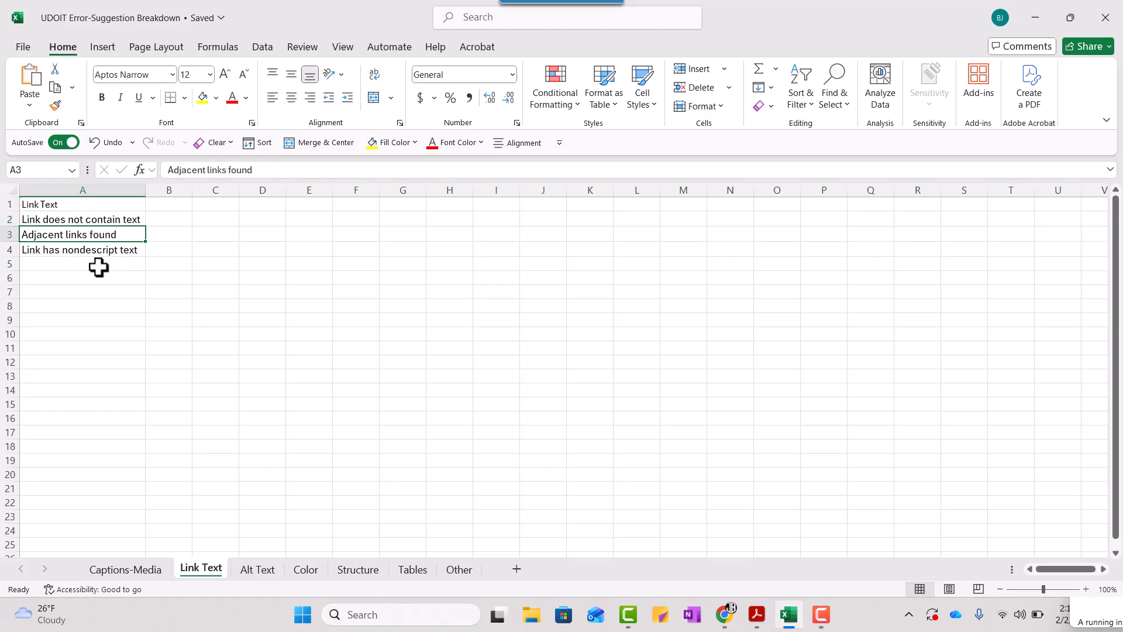
pyautogui.press('Down')
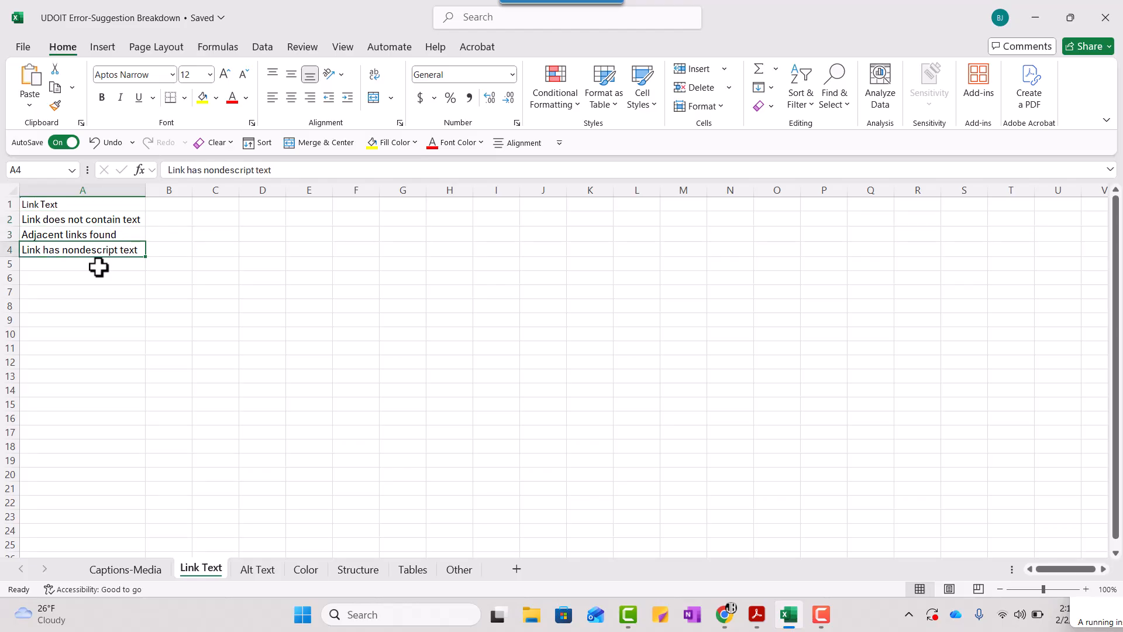
# Return to the UDOIT scorecard in the browser and open the "Link has nondescript text" issue on the Links page for review
pyautogui.click(1027, 22)
pyautogui.click(256, 151)
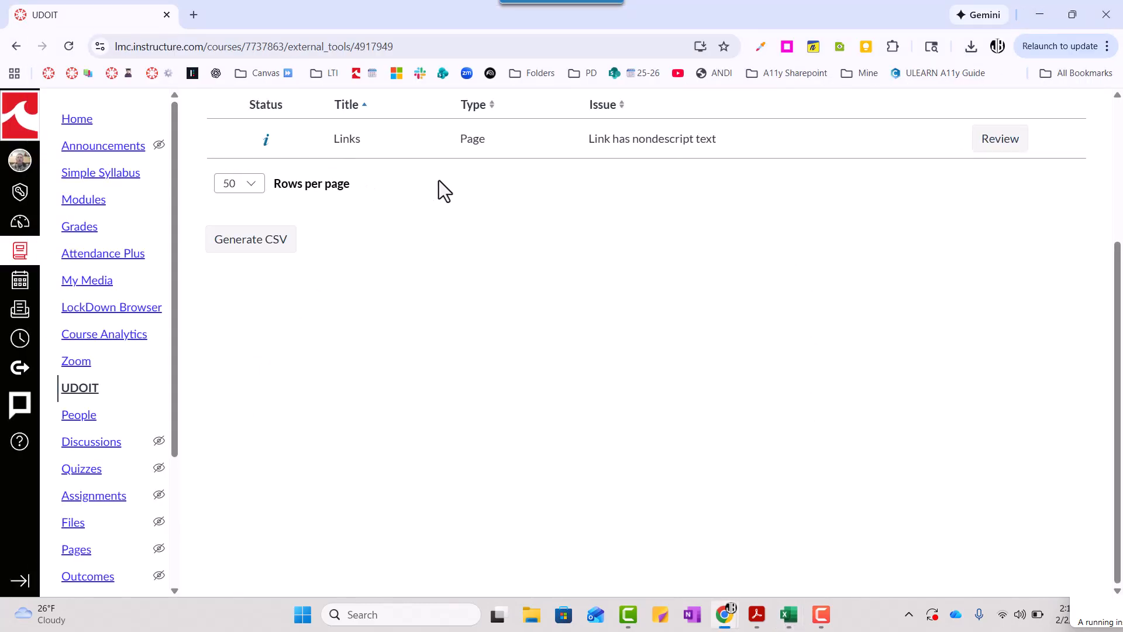
pyautogui.scroll(3, 515, 169)
pyautogui.scroll(1, 515, 170)
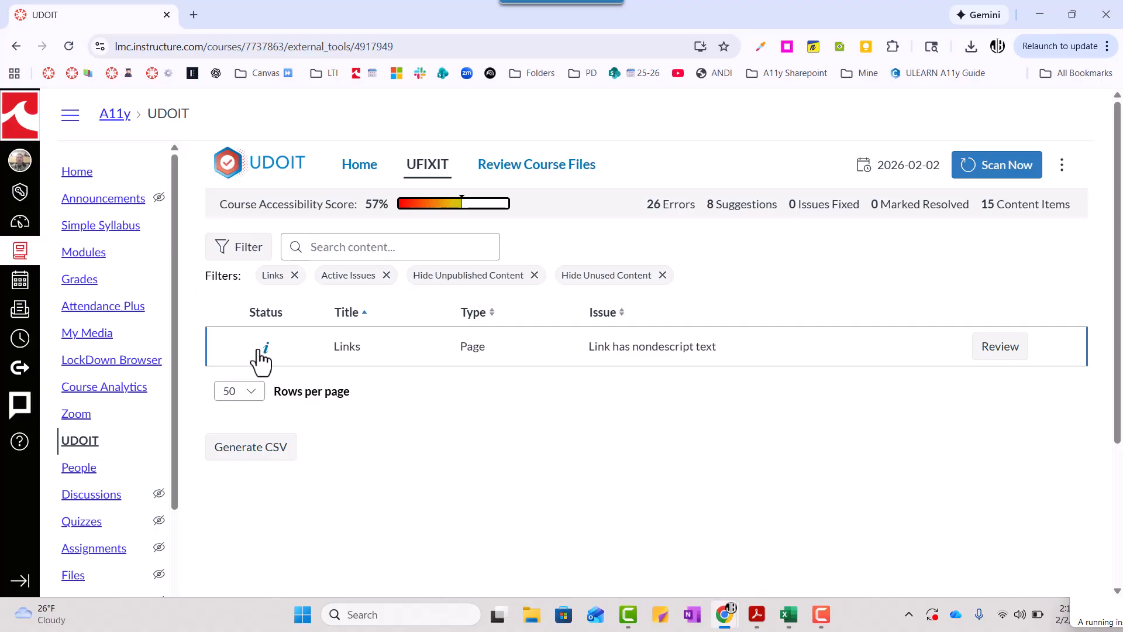
pyautogui.moveTo(268, 363)
pyautogui.click(988, 352)
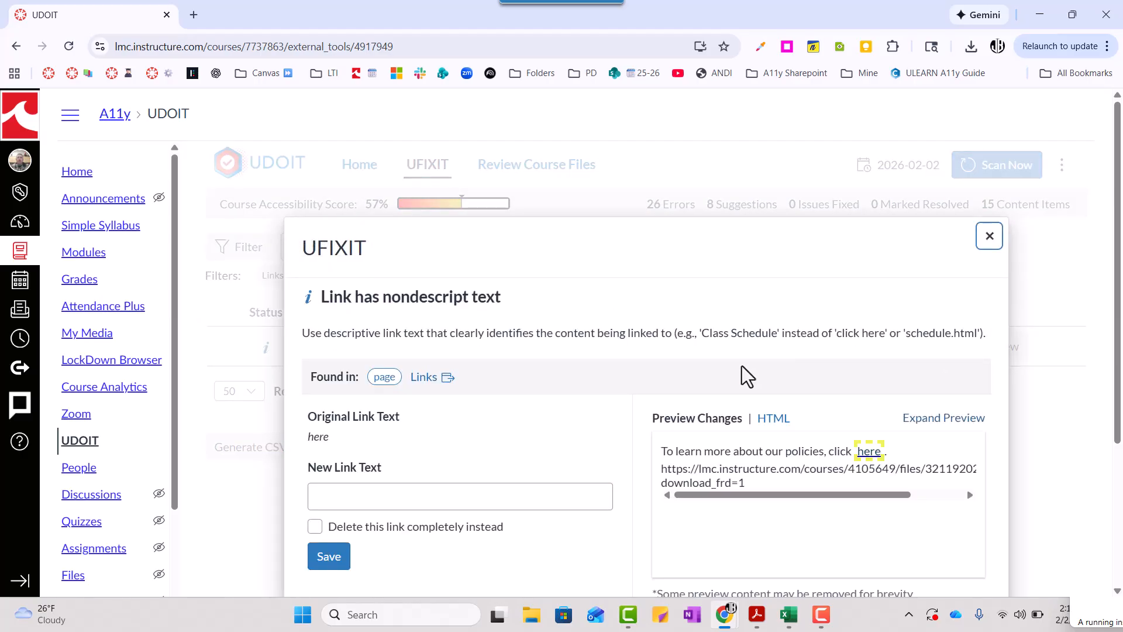
pyautogui.scroll(-2, 742, 367)
pyautogui.scroll(-1, 742, 366)
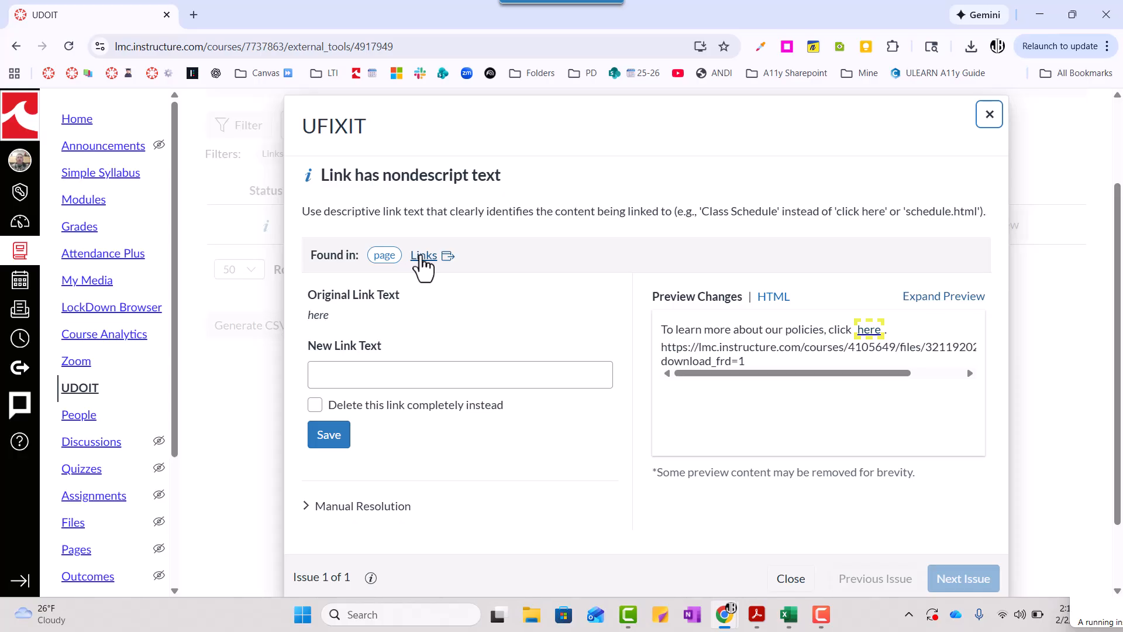
# Open the issue's source page, Links, for editing and copy the URL behind the "here" link
pyautogui.click(423, 257)
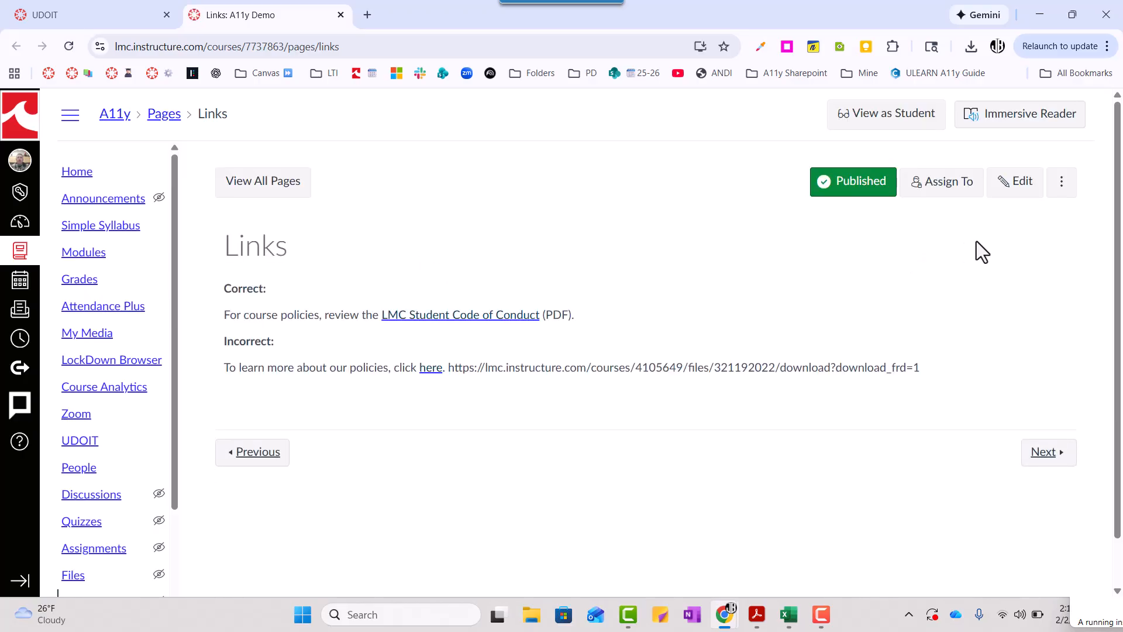
pyautogui.click(1018, 189)
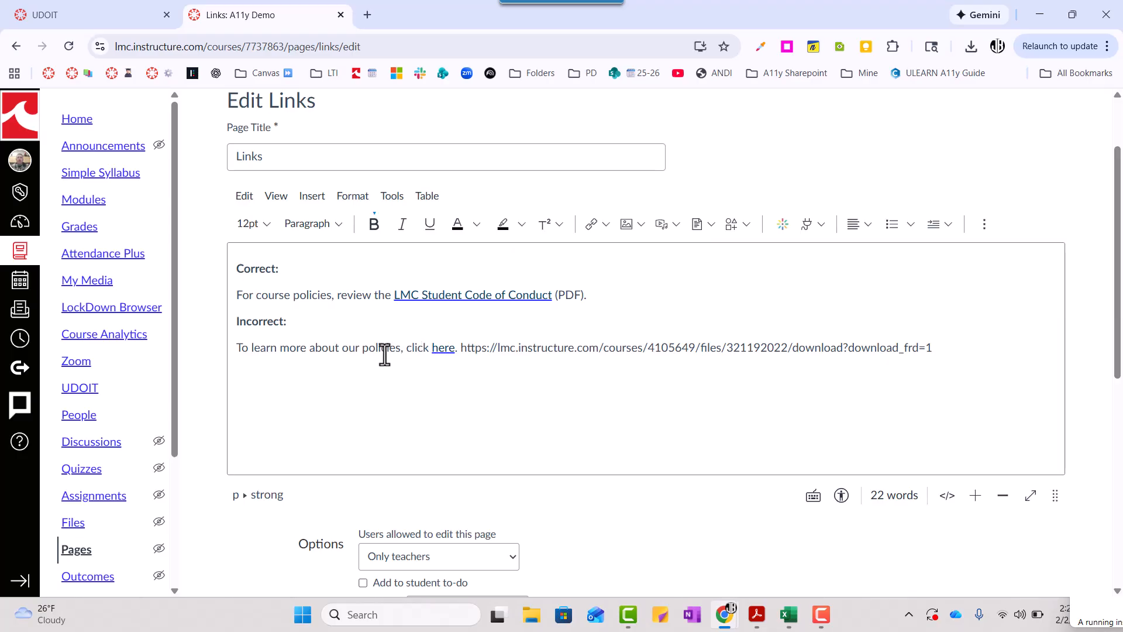
pyautogui.click(437, 348)
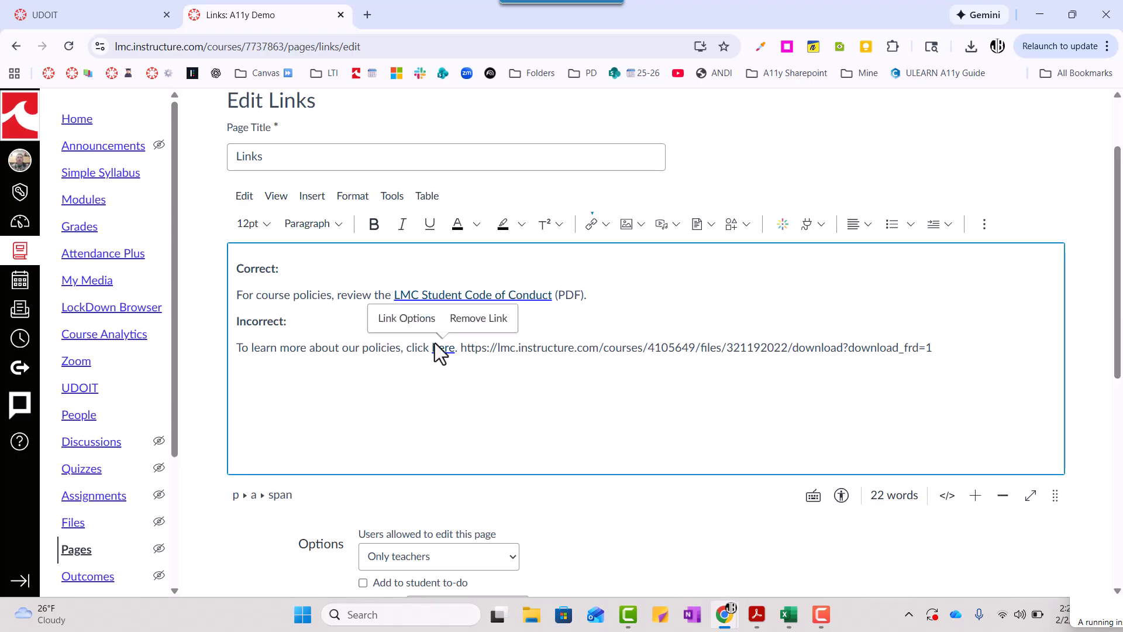
pyautogui.click(409, 318)
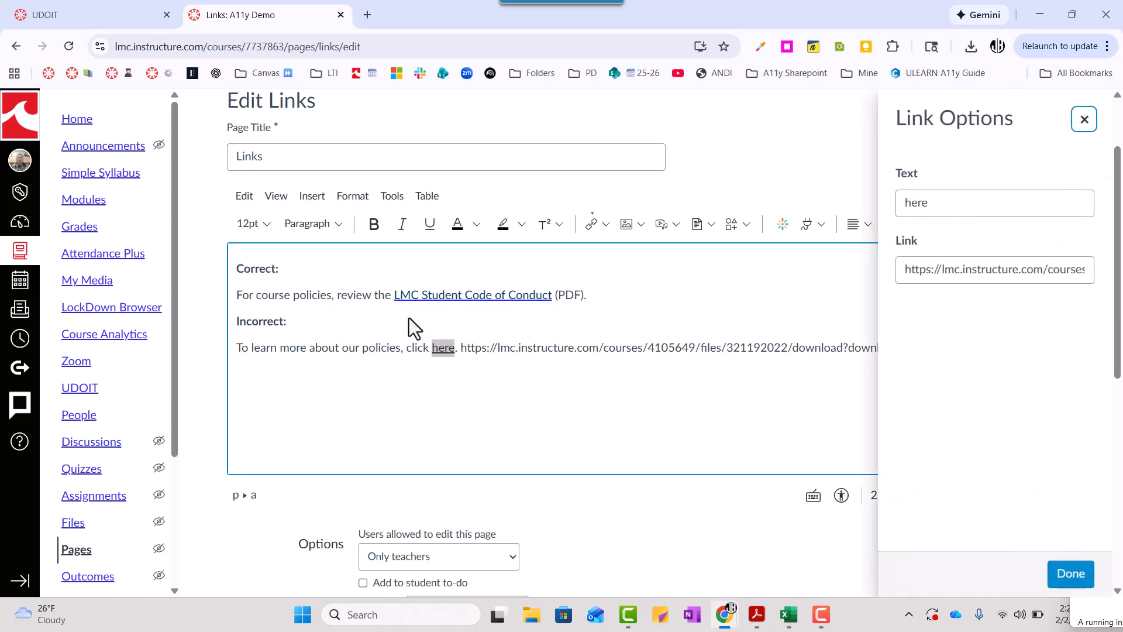
pyautogui.tripleClick(953, 271)
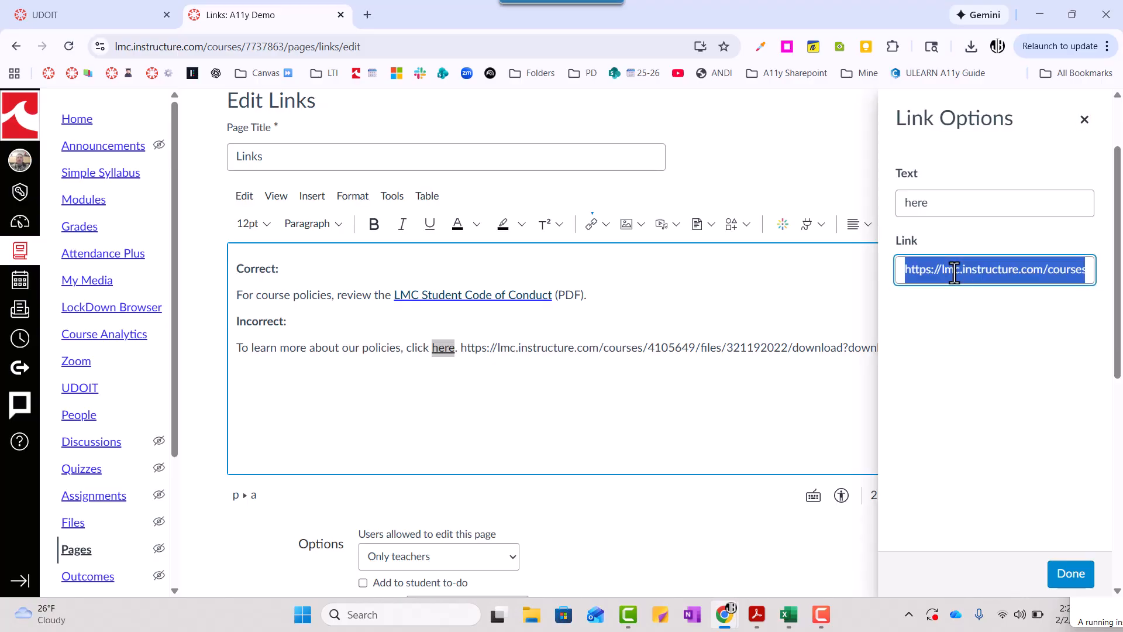
pyautogui.click(1084, 120)
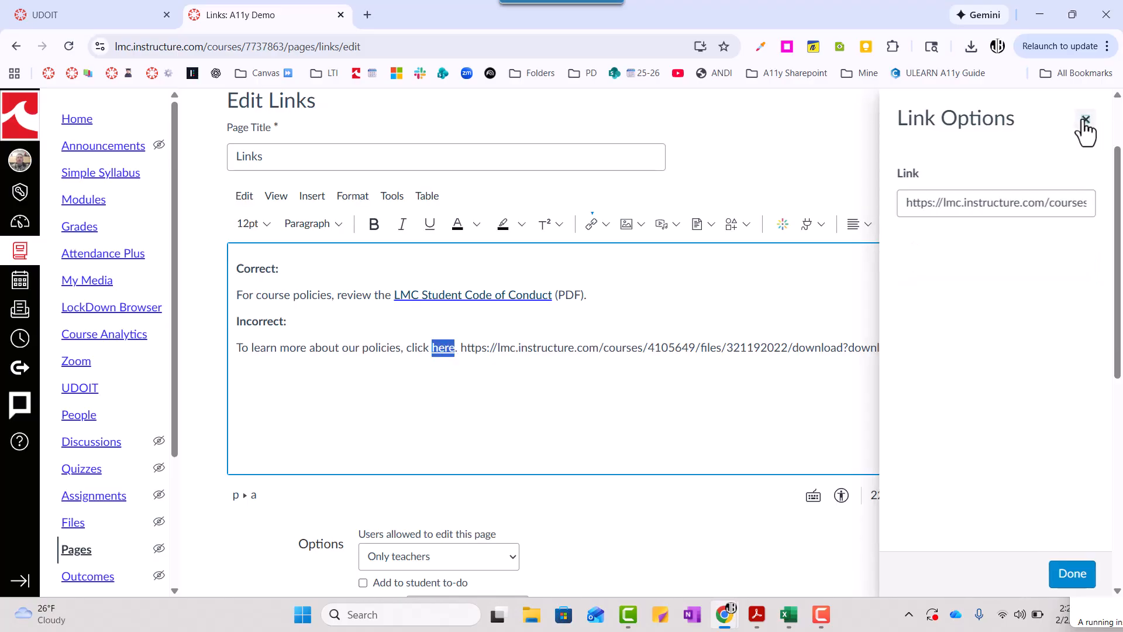
# Turn the word "policies" in the Incorrect example into an external link using the copied URL
pyautogui.doubleClick(381, 350)
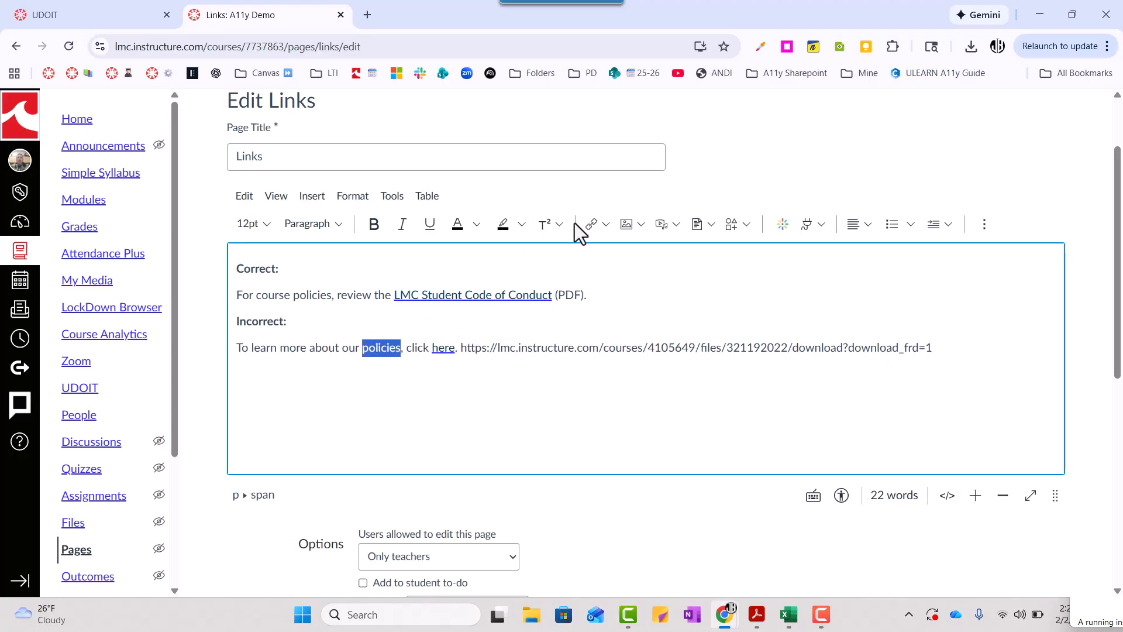
pyautogui.click(599, 228)
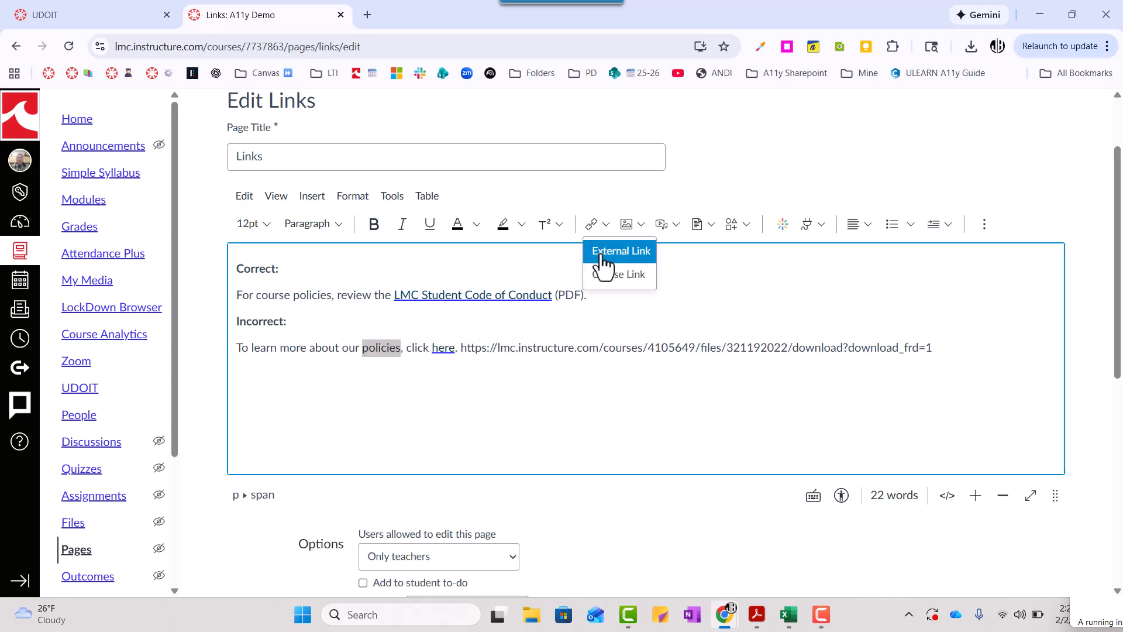
pyautogui.click(602, 257)
pyautogui.click(448, 381)
pyautogui.write('https://lmc.instructure.com/courses/4105649/files/321192022/download?download_frd=1')
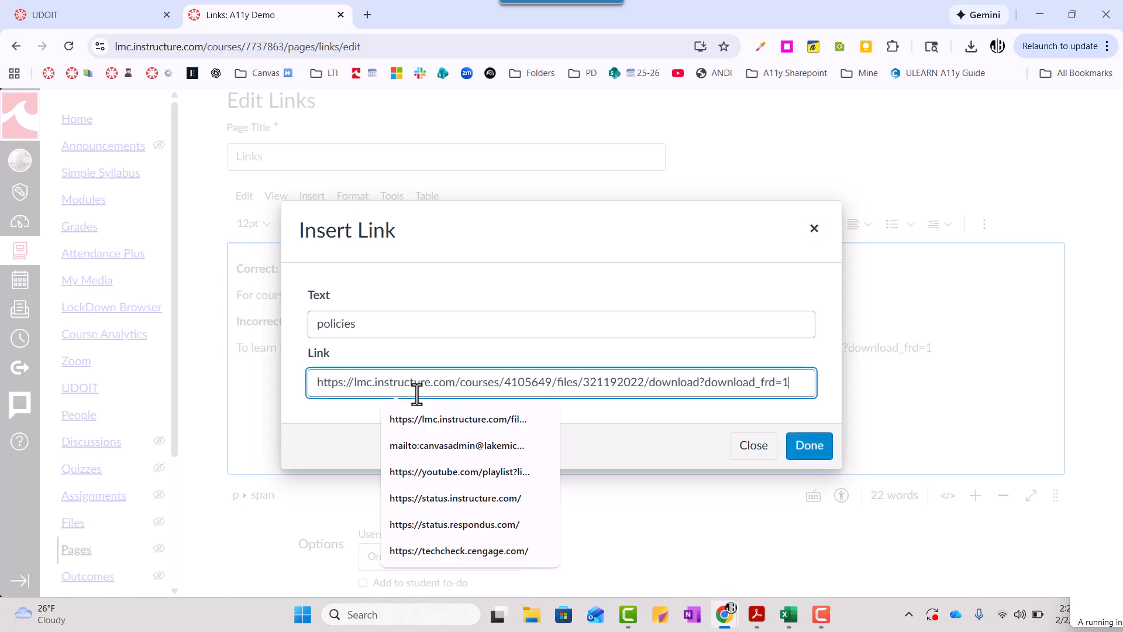
pyautogui.click(810, 456)
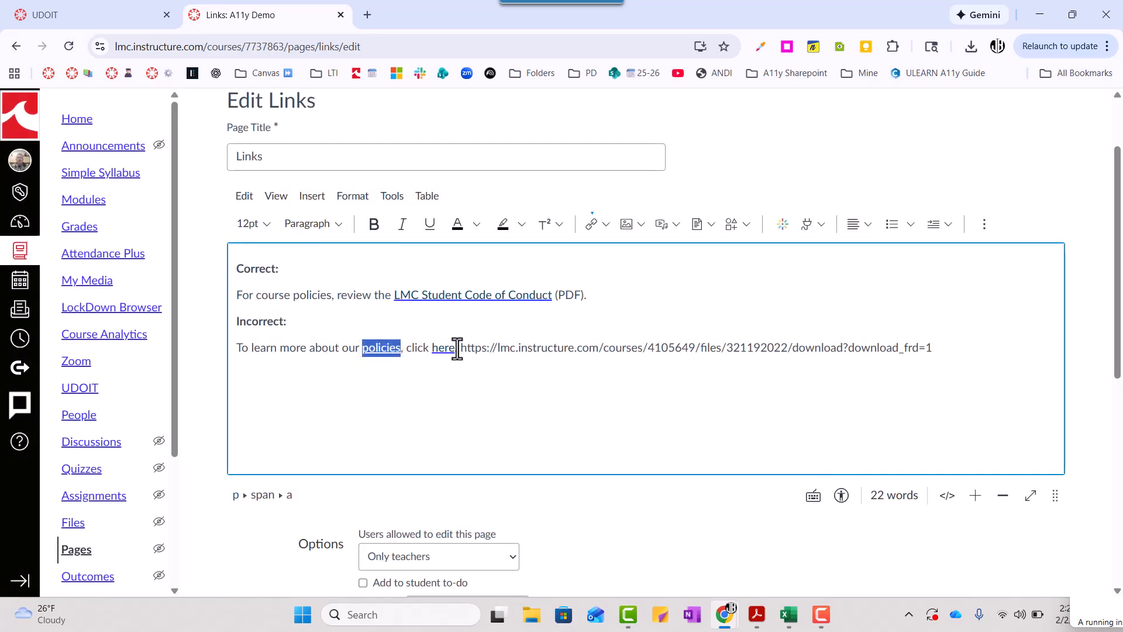
# Remove ", click here." from the Incorrect example and end the sentence with a period after "policies"
pyautogui.click(458, 348)
pyautogui.press('BackSpace')
pyautogui.press('BackSpace')
pyautogui.press('BackSpace')
pyautogui.press('BackSpace')
pyautogui.press('BackSpace')
pyautogui.press('BackSpace')
pyautogui.press('BackSpace')
pyautogui.press('BackSpace')
pyautogui.press('BackSpace')
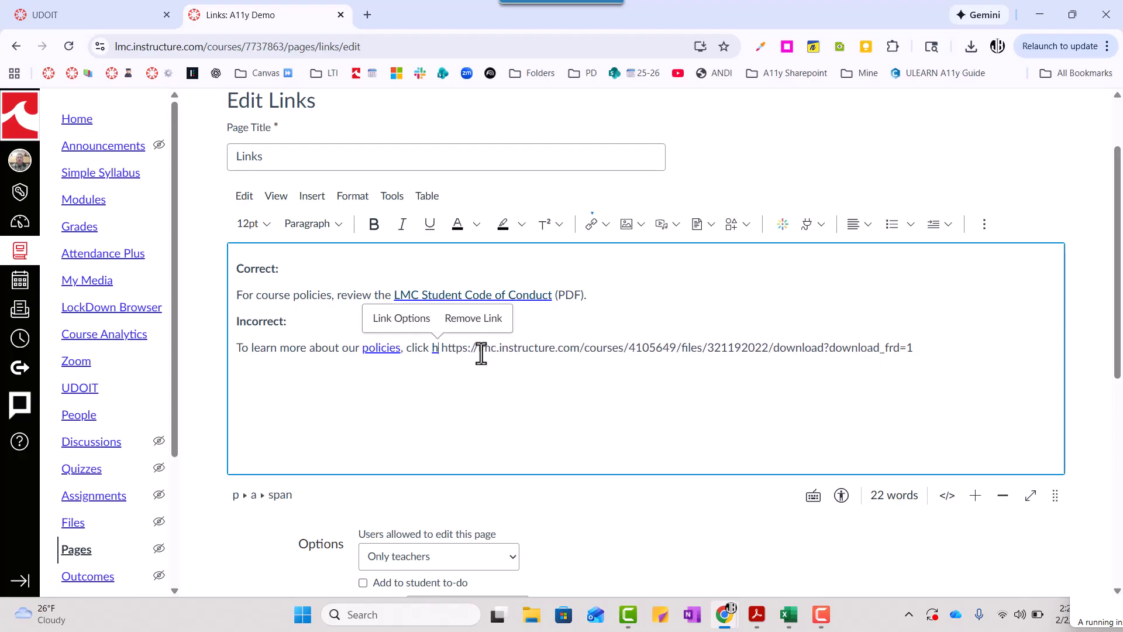
pyautogui.press('BackSpace')
pyautogui.press('BackSpace')
pyautogui.press('BackSpace')
pyautogui.press('BackSpace')
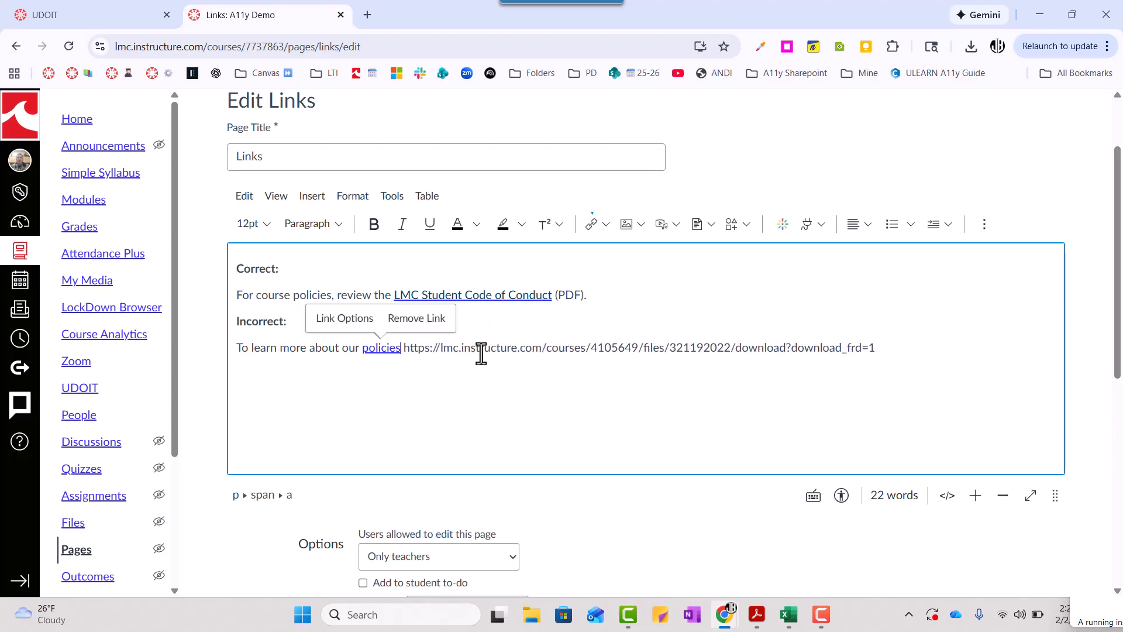
pyautogui.write('.')
pyautogui.press('Right')
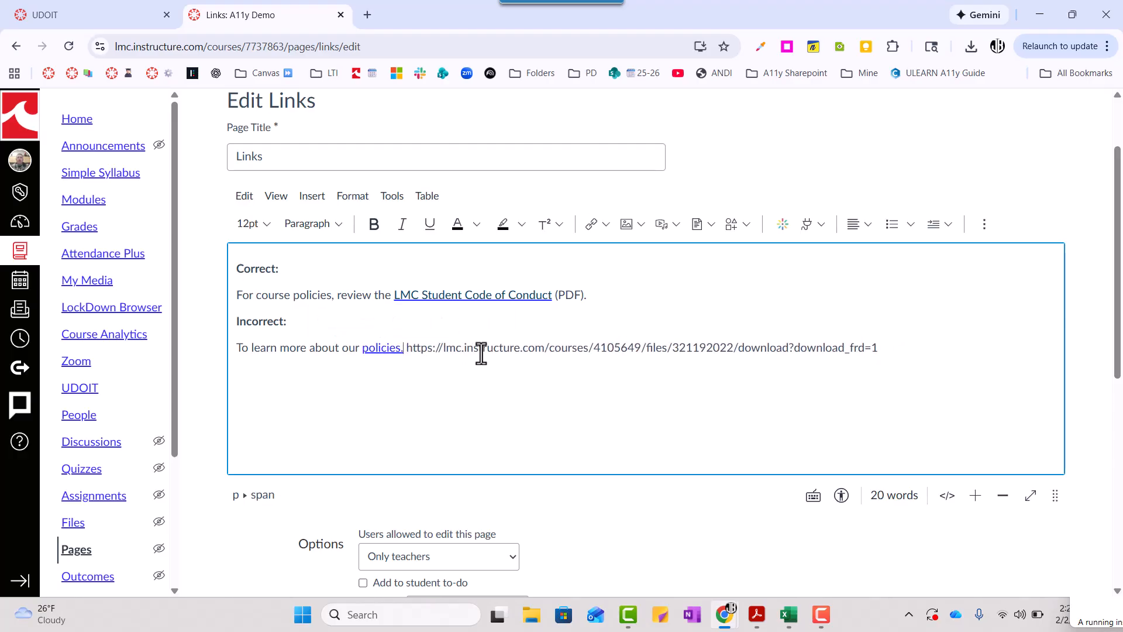
# Move the plain-text URL to its own line below the "policies" sentence, with an empty paragraph between them
pyautogui.press('Return')
pyautogui.press('Return')
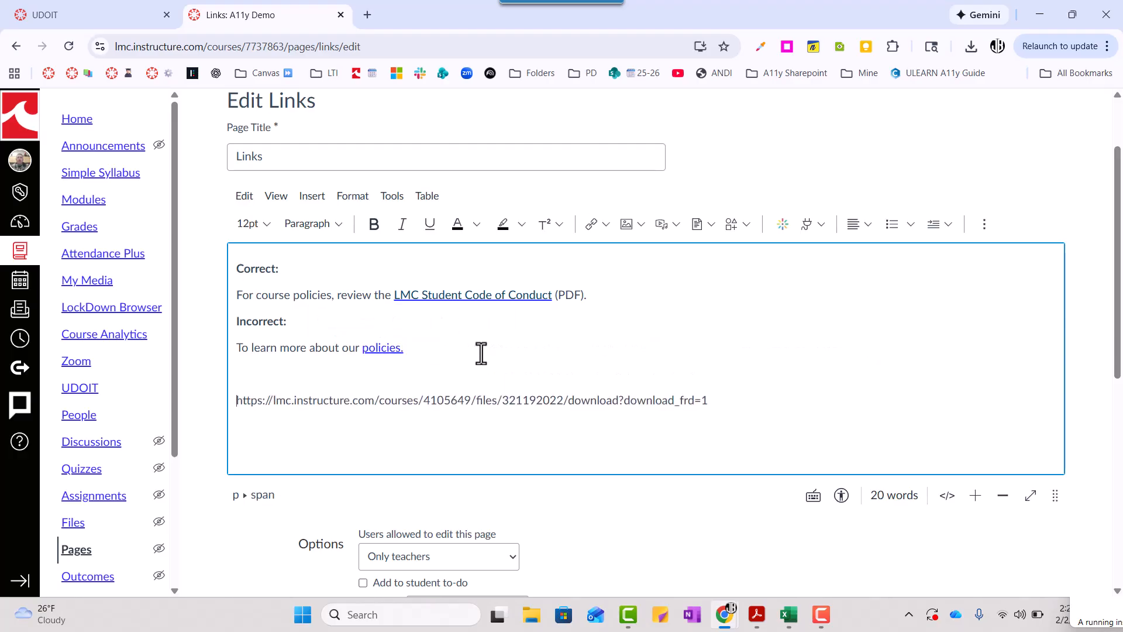
pyautogui.tripleClick(373, 405)
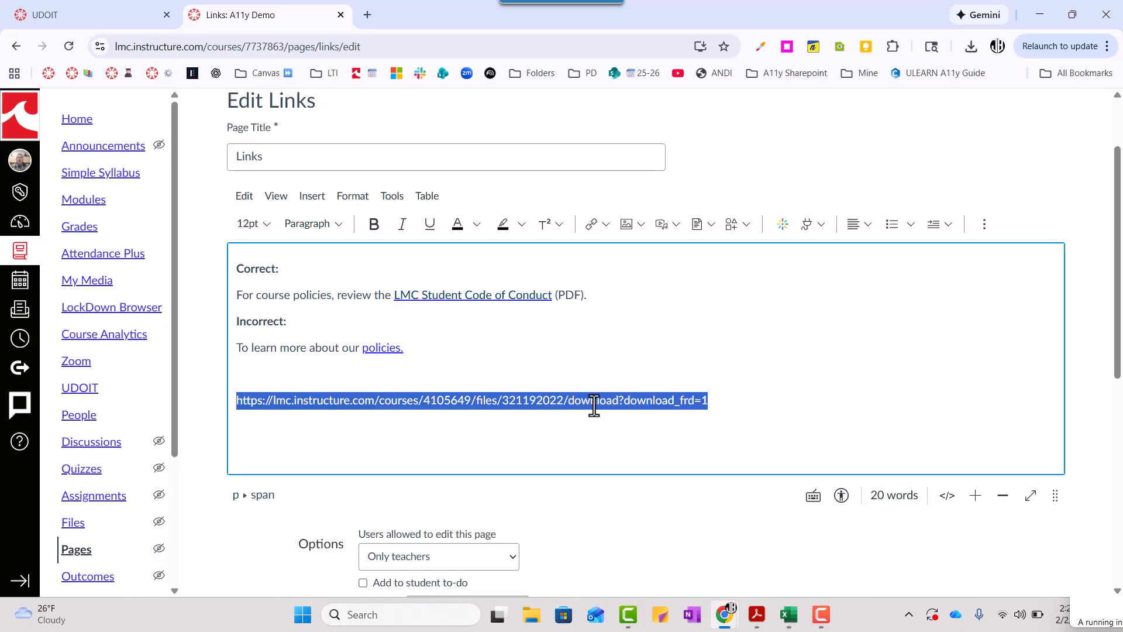
pyautogui.click(715, 403)
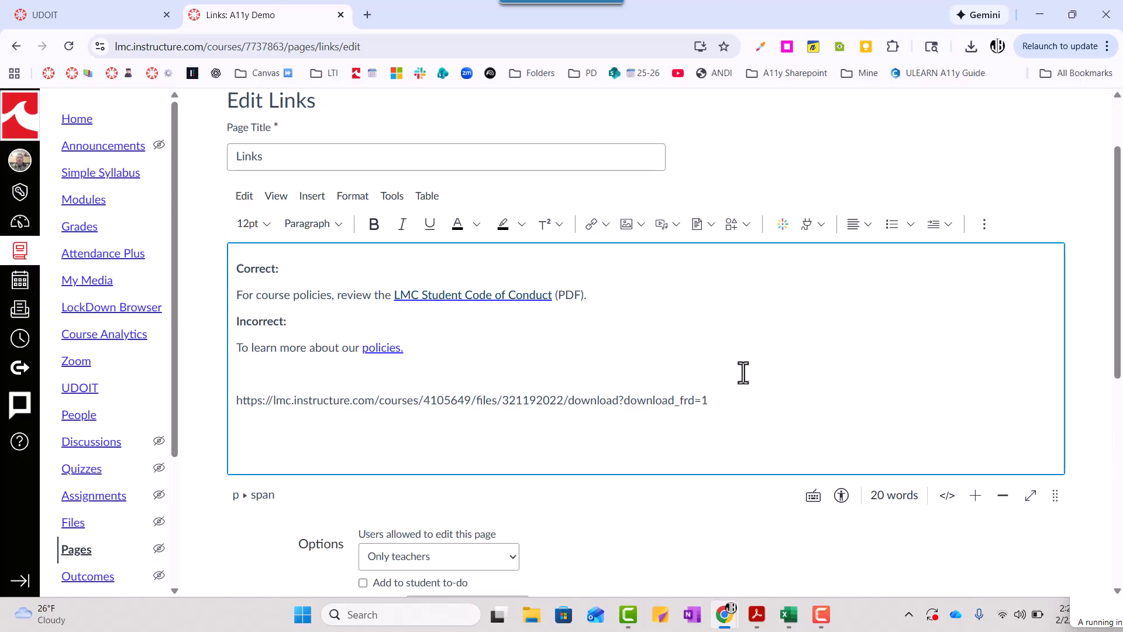
# Look over the edited Links page, close it without saving, and return to the UFIXIT issue
pyautogui.scroll(-1, 760, 389)
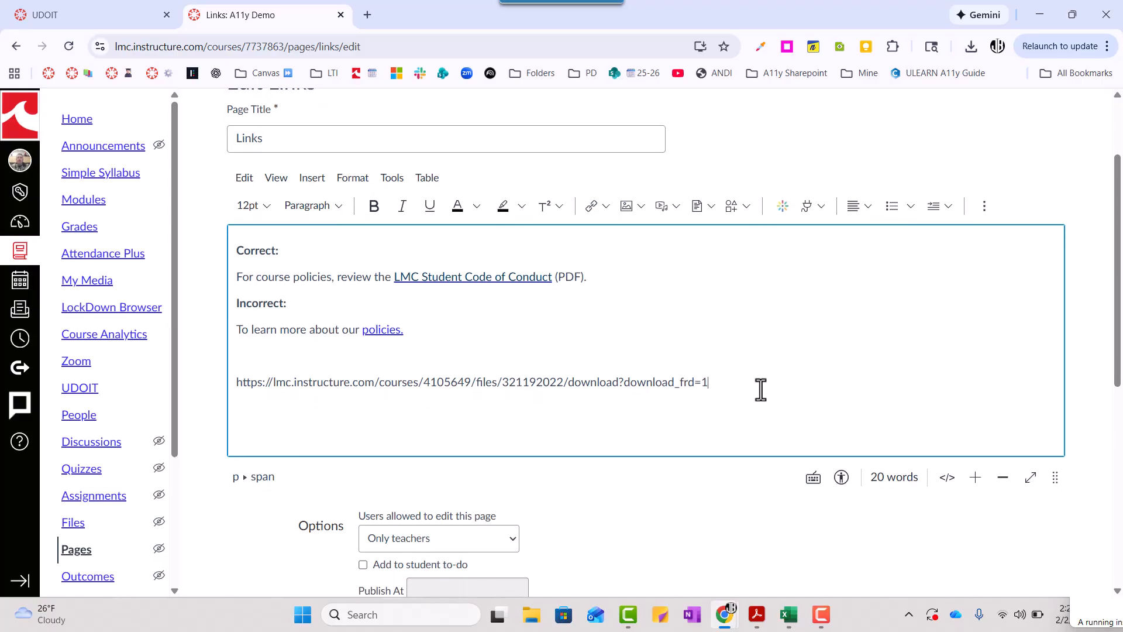
pyautogui.scroll(1, 761, 389)
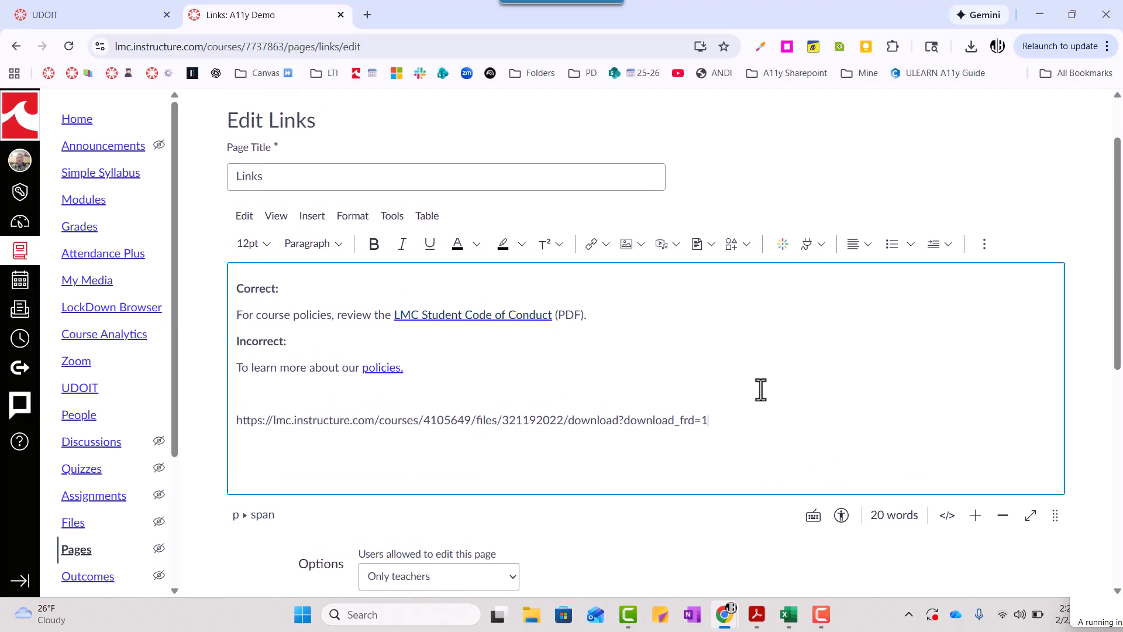
pyautogui.scroll(-4, 761, 389)
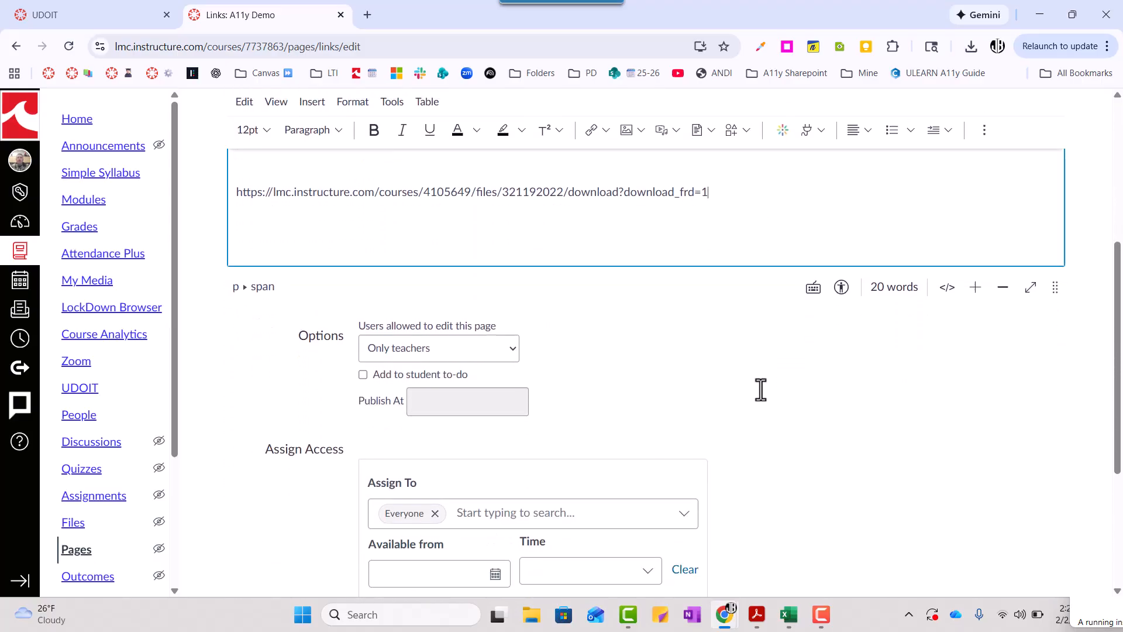
pyautogui.scroll(3, 761, 389)
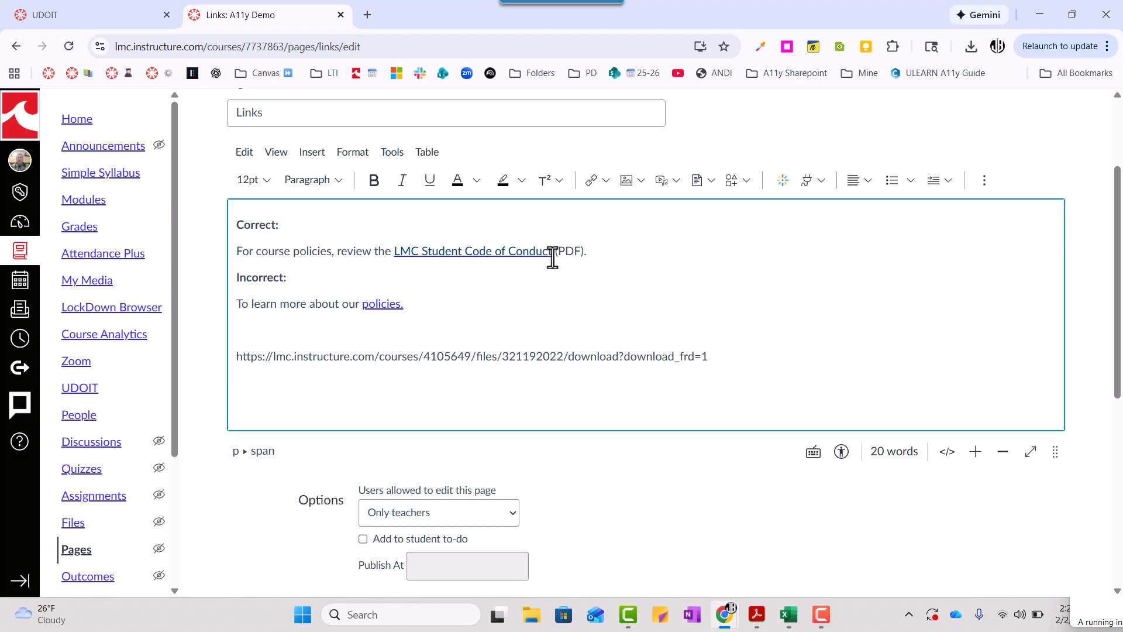
pyautogui.hotkey('ctrl', 'w')
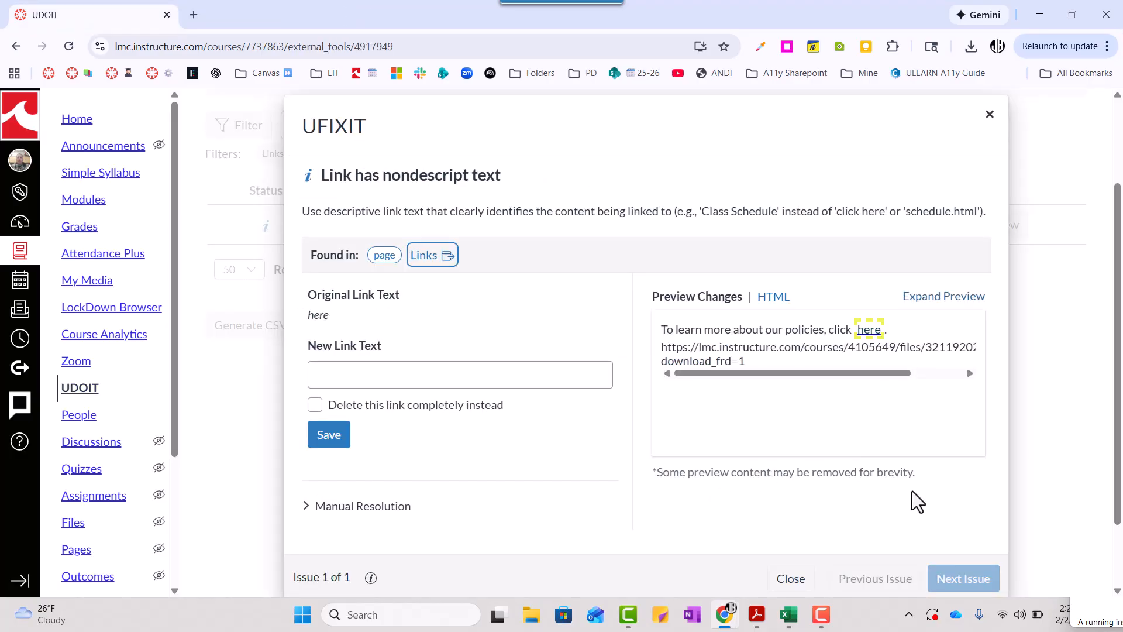